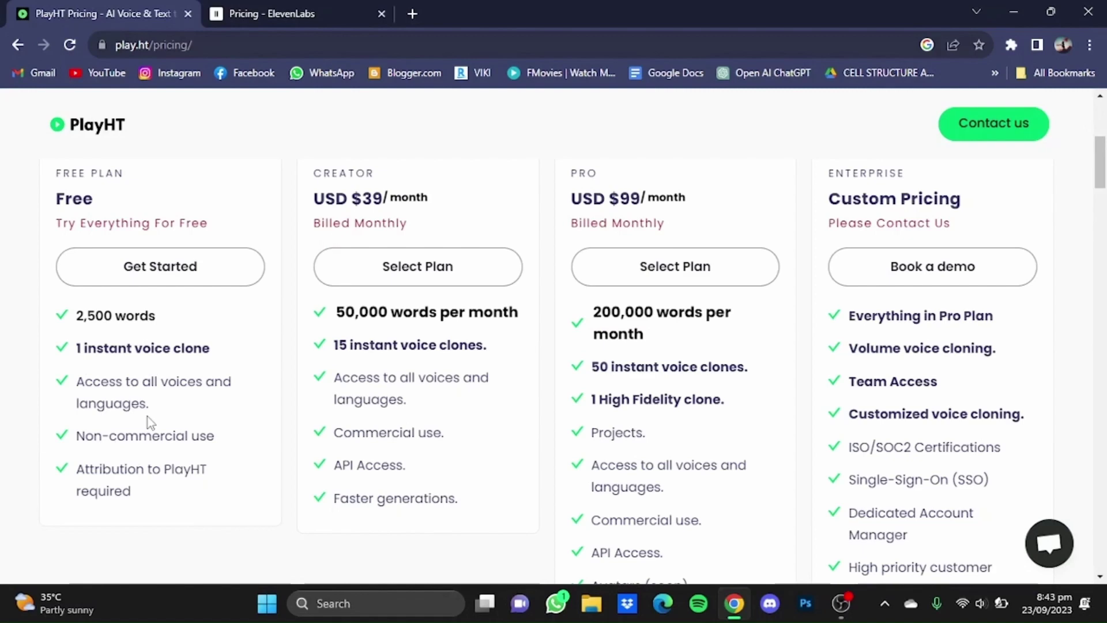
Review PlayHT's Free, Creator, Pro and Enterprise plans, then bring up ElevenLabs pricing
click(291, 10)
click(270, 10)
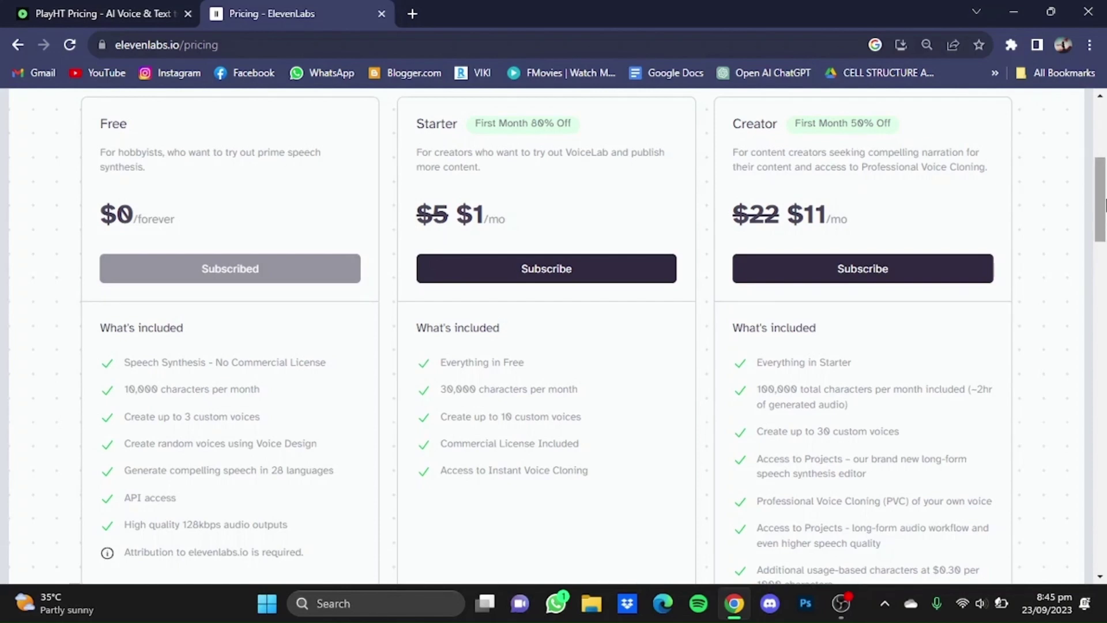
scroll(1104, 204, down, 2)
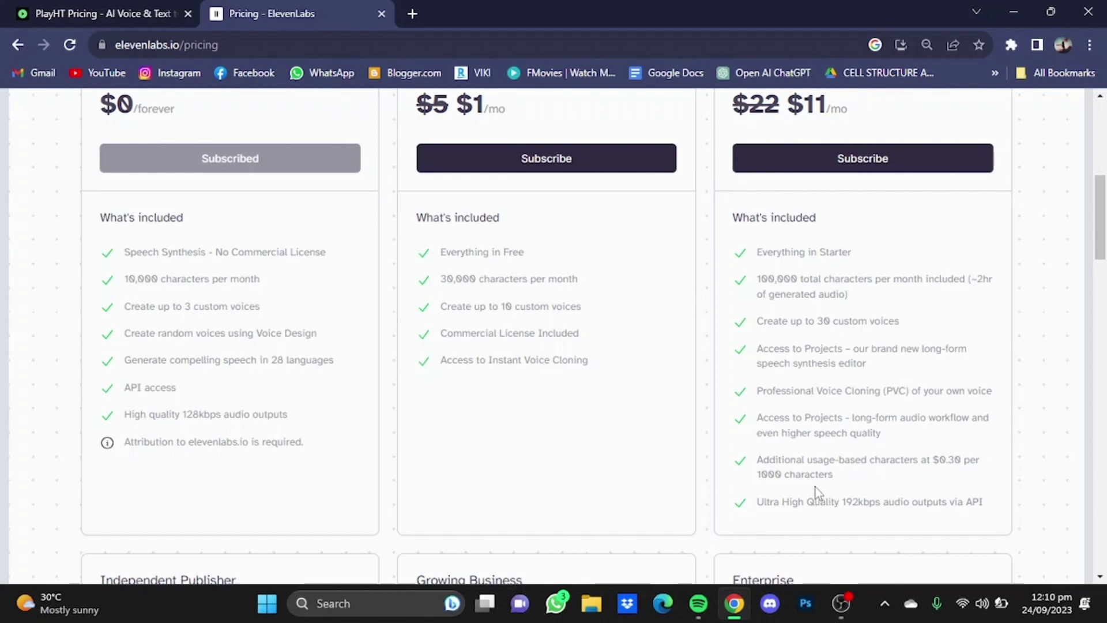
scroll(816, 487, down, 5)
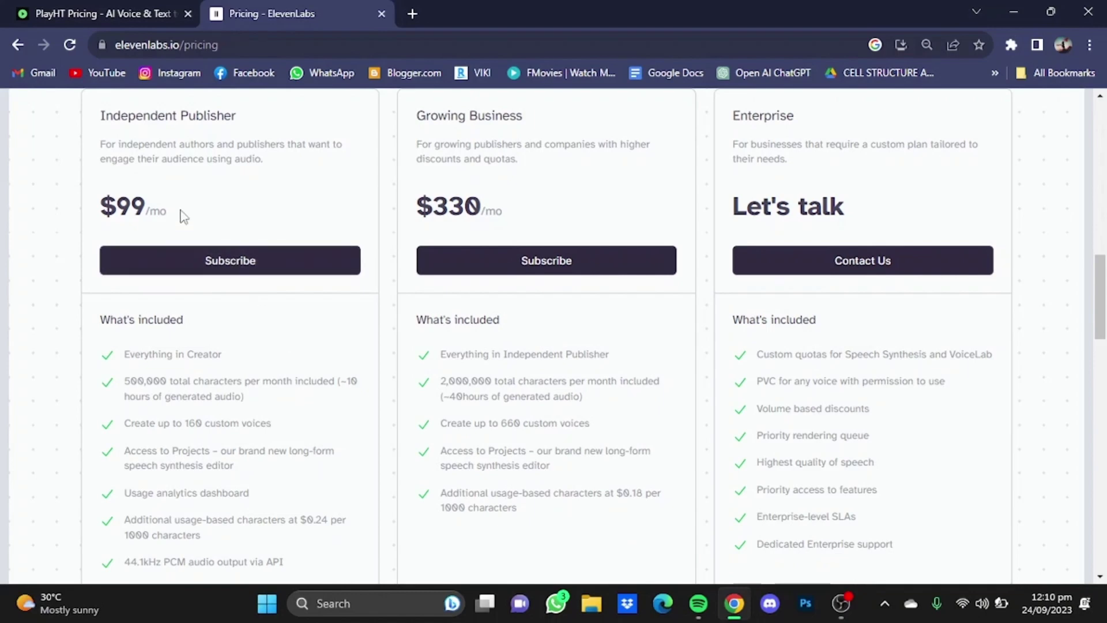
Review ElevenLabs' Independent Publisher, Growing Business and Enterprise plans, ending on PlayHT pricing
click(132, 9)
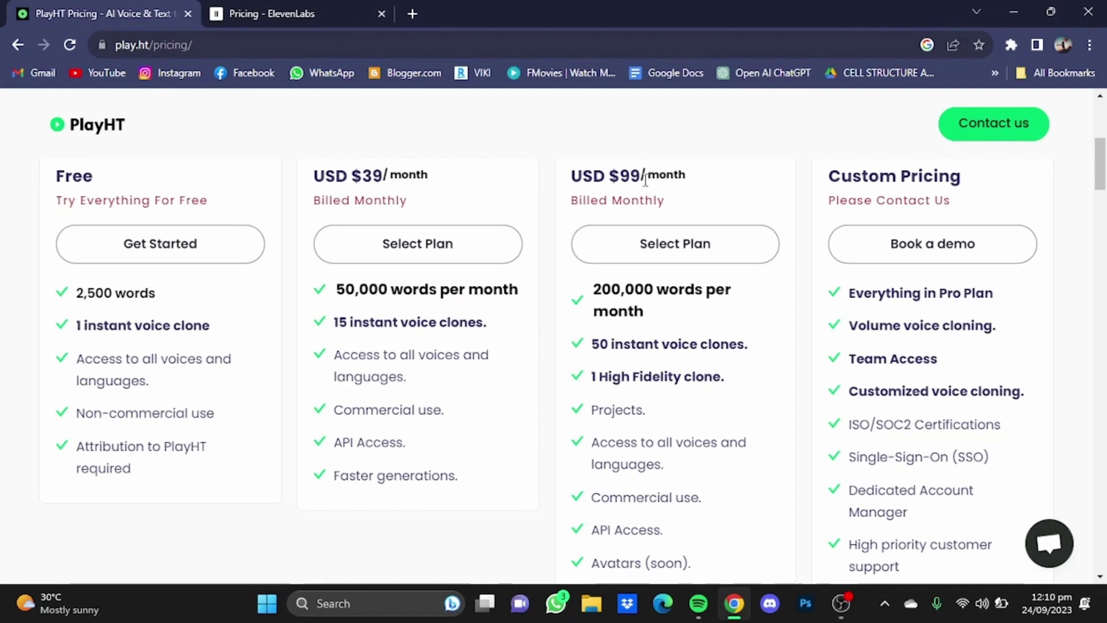
click(318, 11)
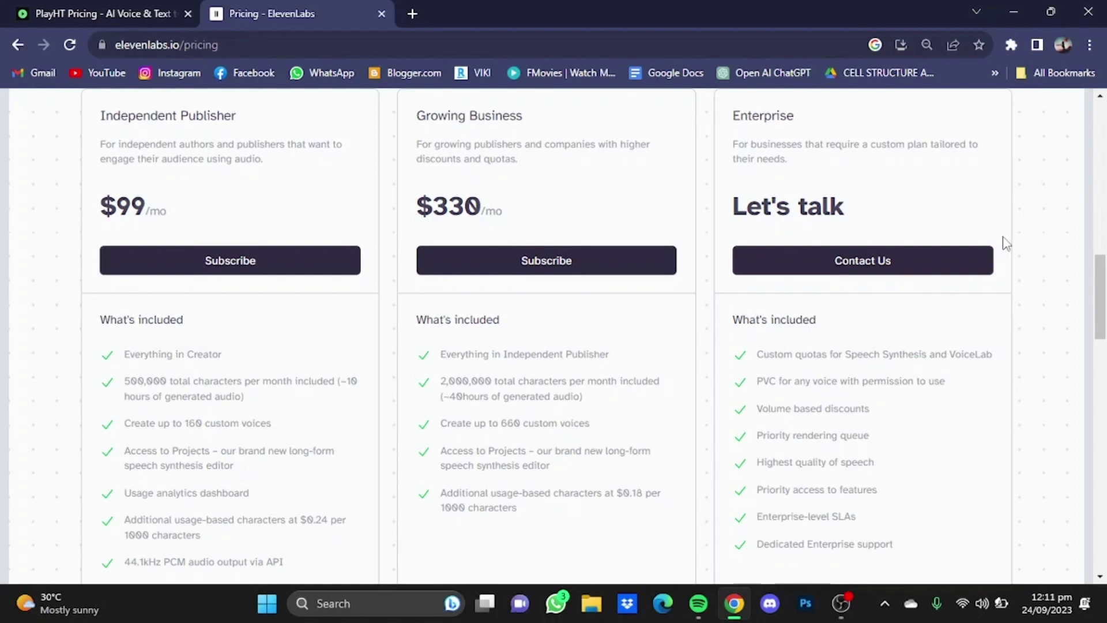
scroll(426, 450, down, 1)
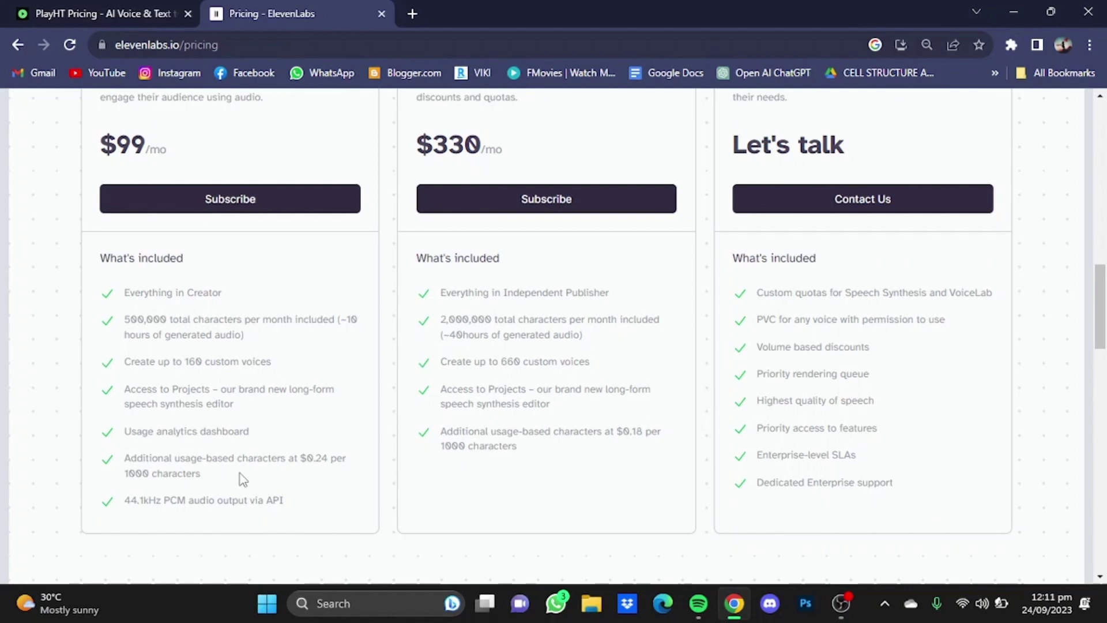
key(ctrl+shift+Tab)
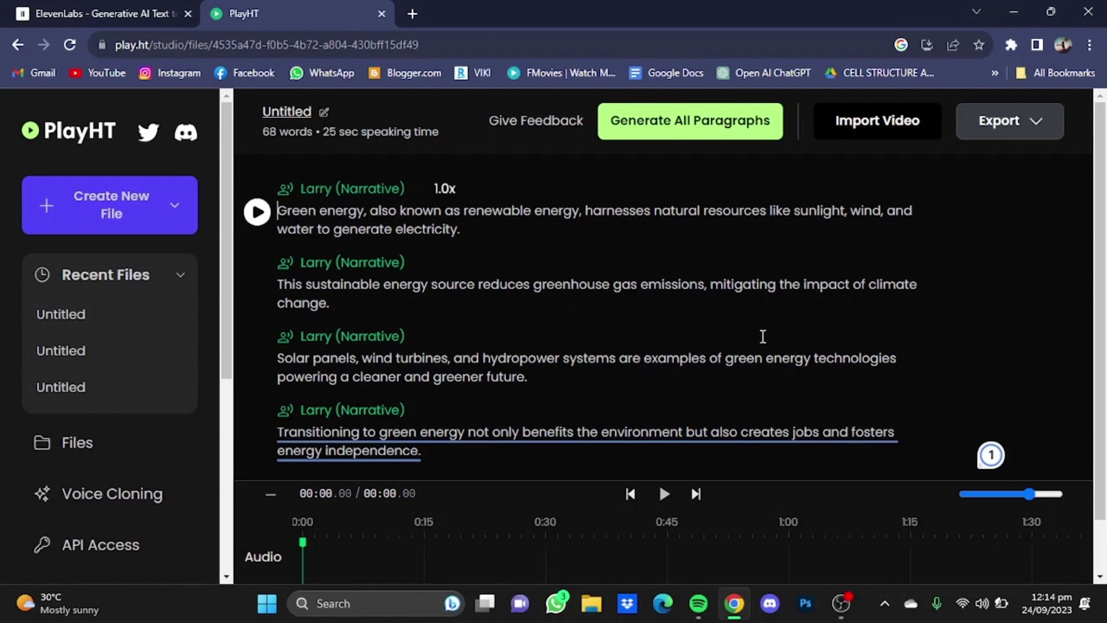
Preview PlayHT voices Larry (Advertising), Oliver (Advertising, twice) and Olivia (Narrative) at lower volume
click(339, 190)
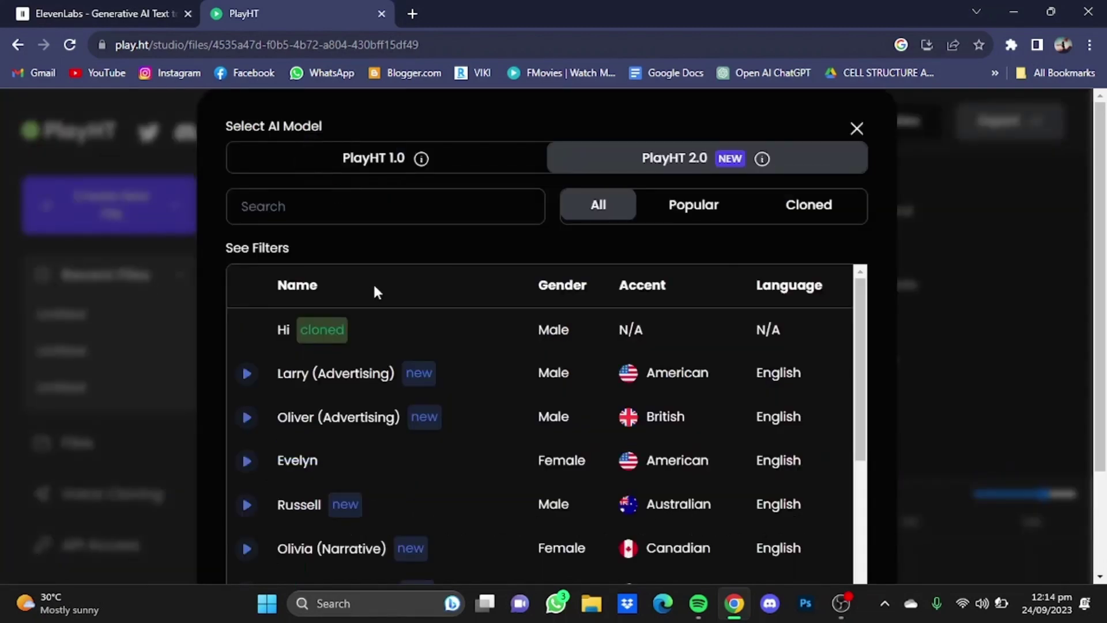
click(248, 378)
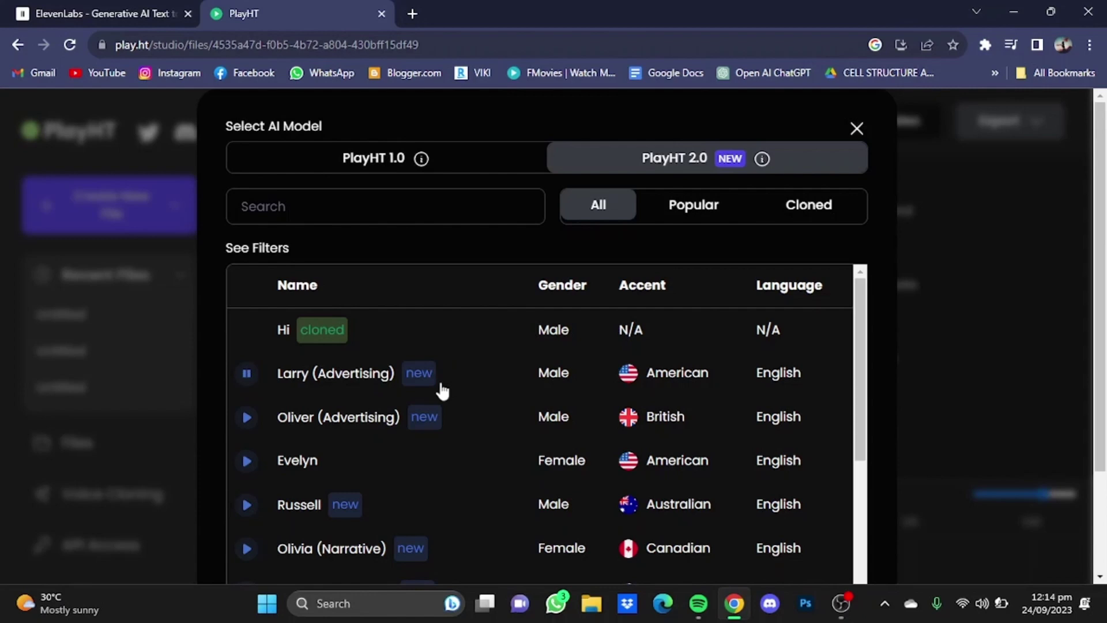
drag(860, 345, 858, 380)
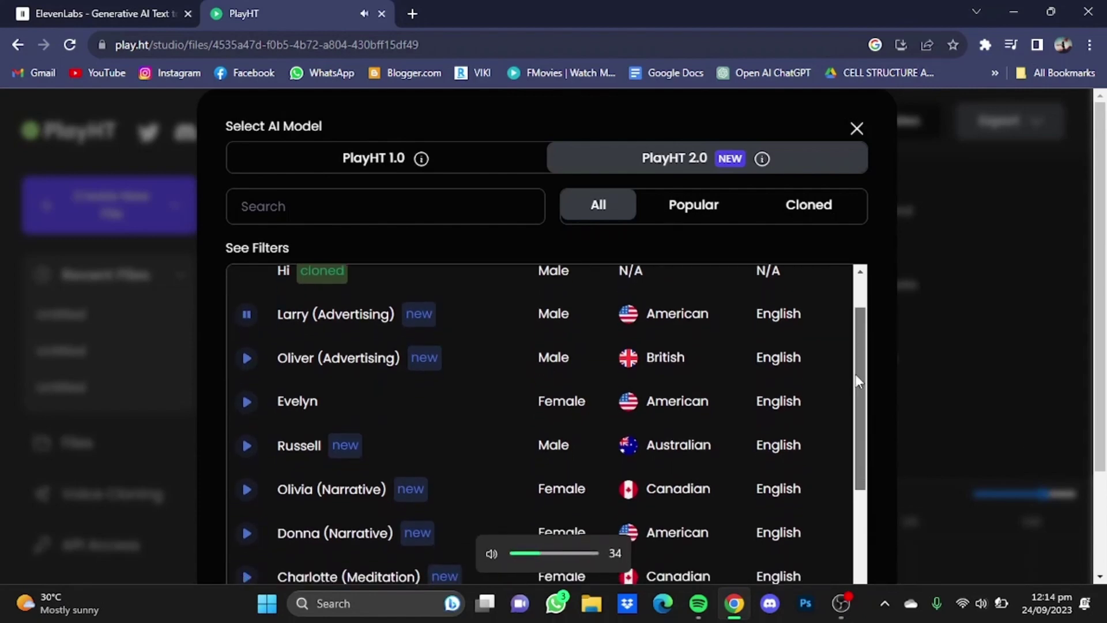
key(XF86AudioLowerVolume)
key(XF86AudioLowerVolume)
key(XF86AudioLowerVolume)
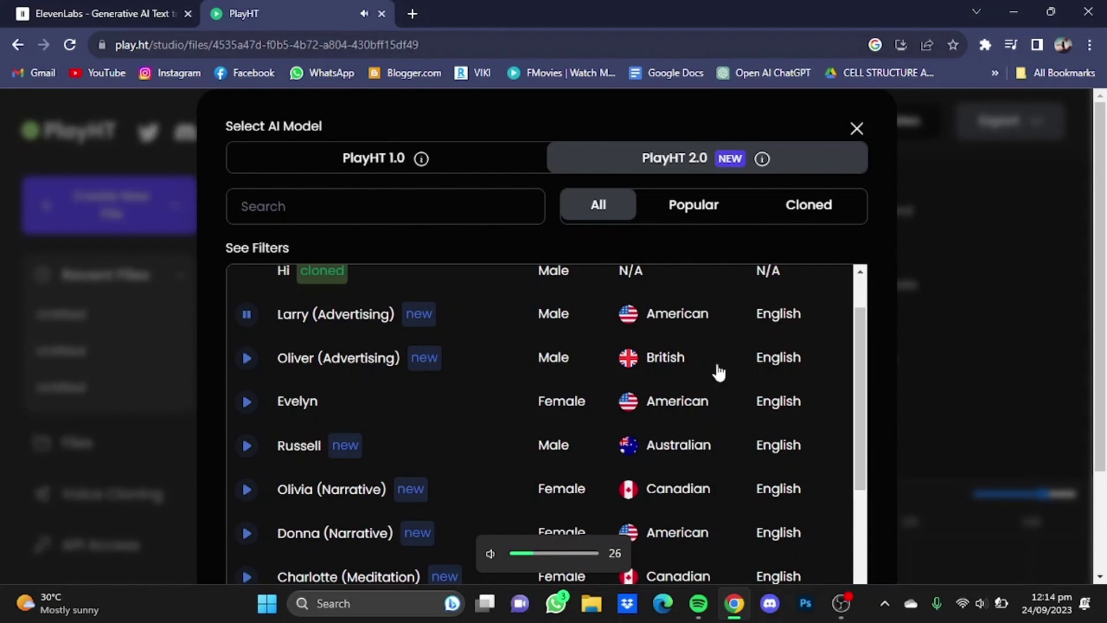
click(247, 363)
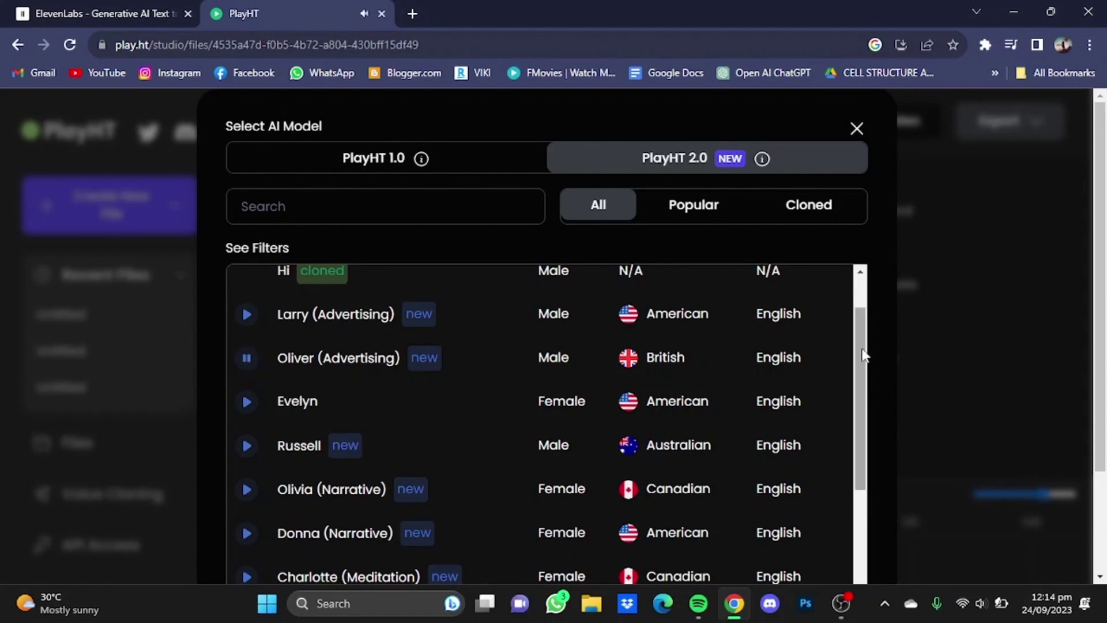
drag(863, 355, 862, 386)
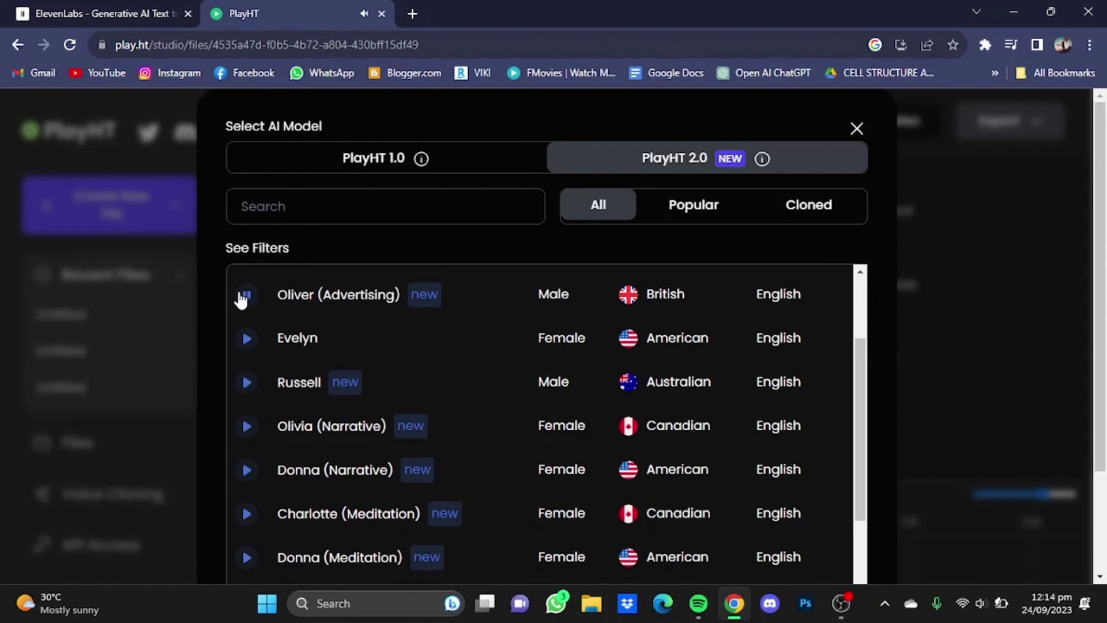
click(249, 298)
click(245, 434)
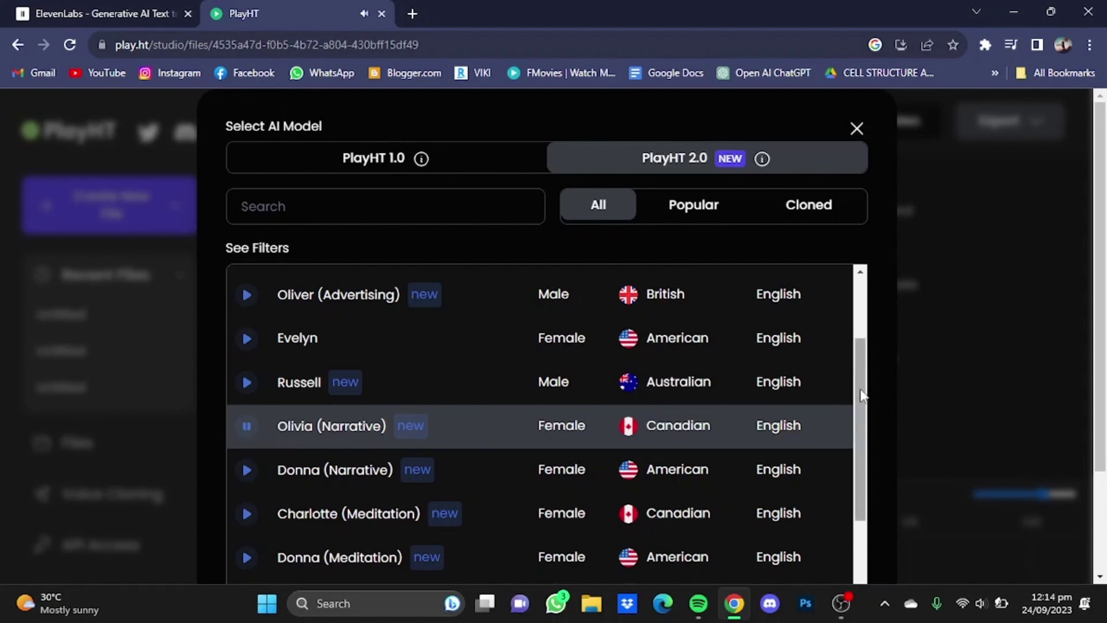
drag(856, 391, 849, 448)
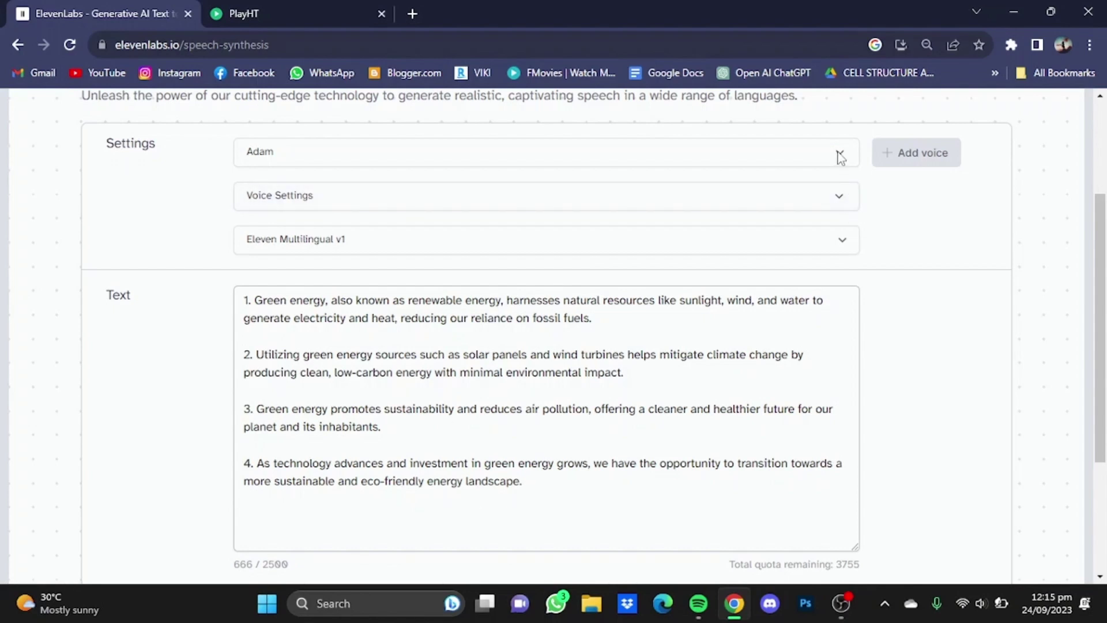
Preview the ElevenLabs voices Adam, Arnold, Rachel and Charlie
click(838, 152)
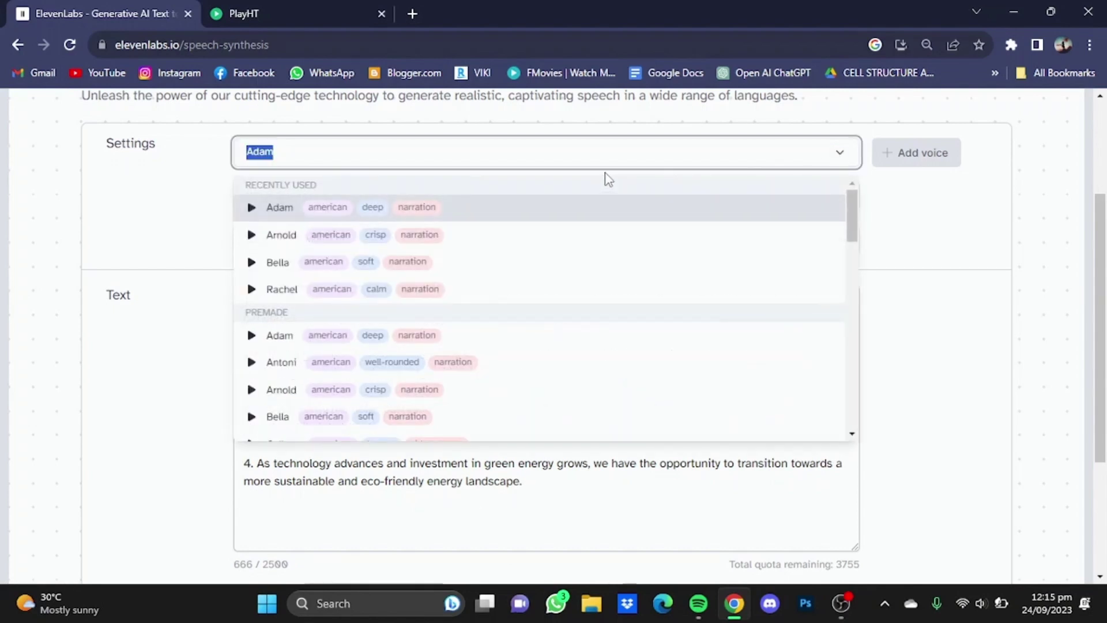
click(252, 208)
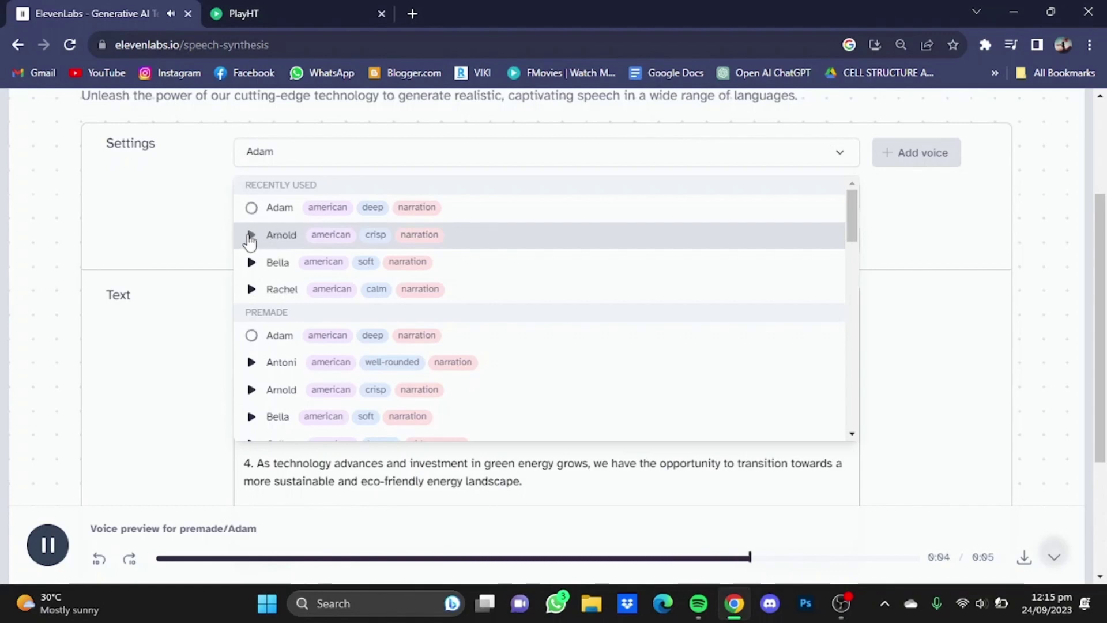
click(249, 236)
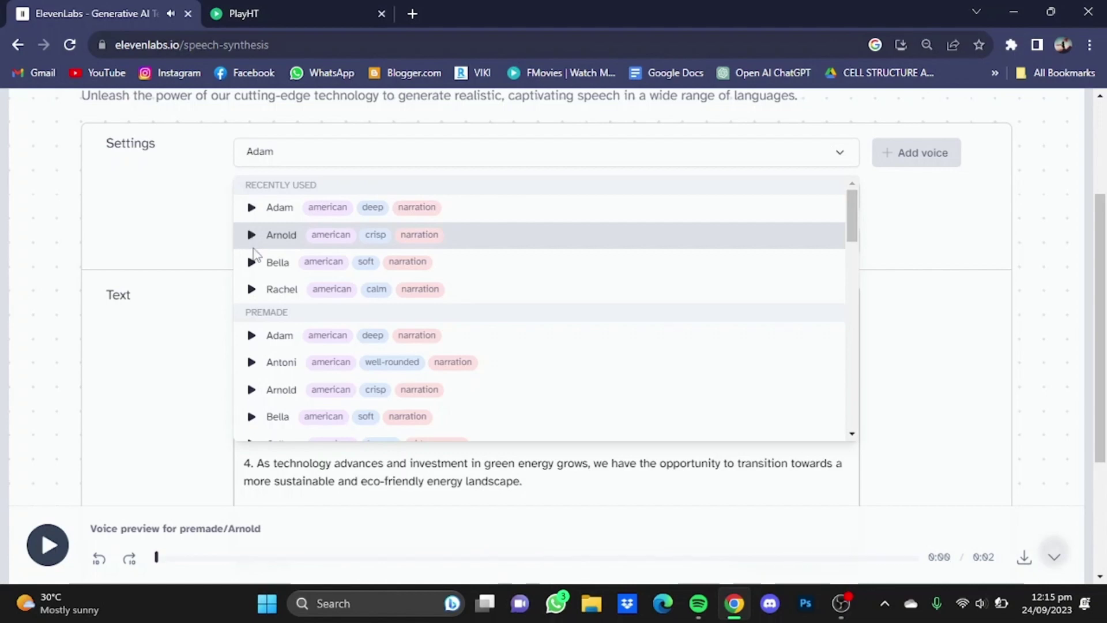
click(250, 289)
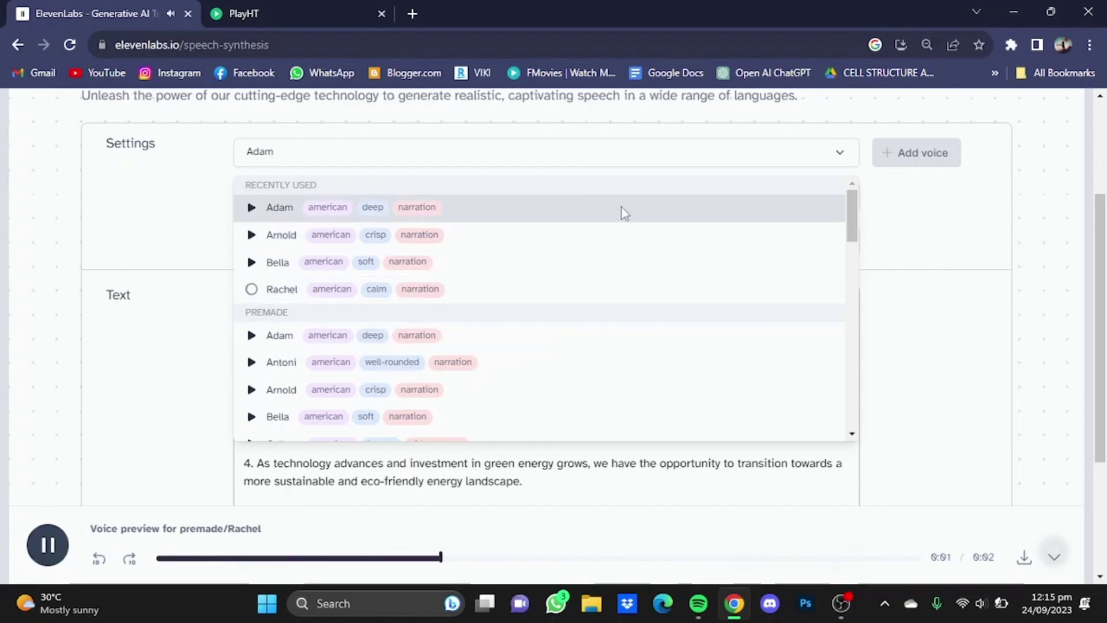
drag(852, 241, 852, 263)
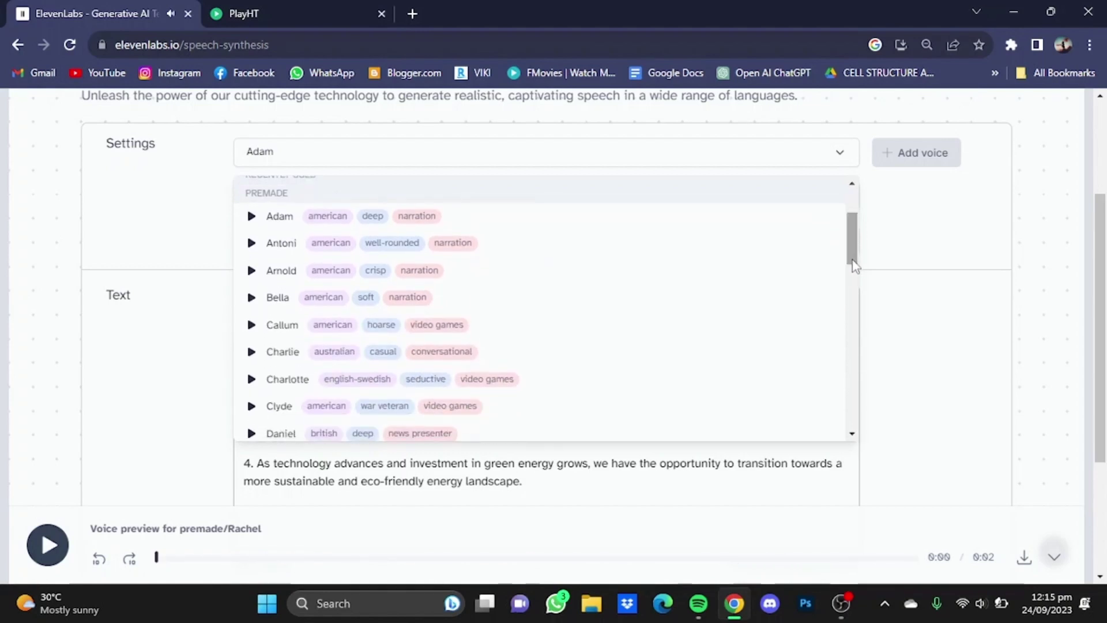
click(251, 352)
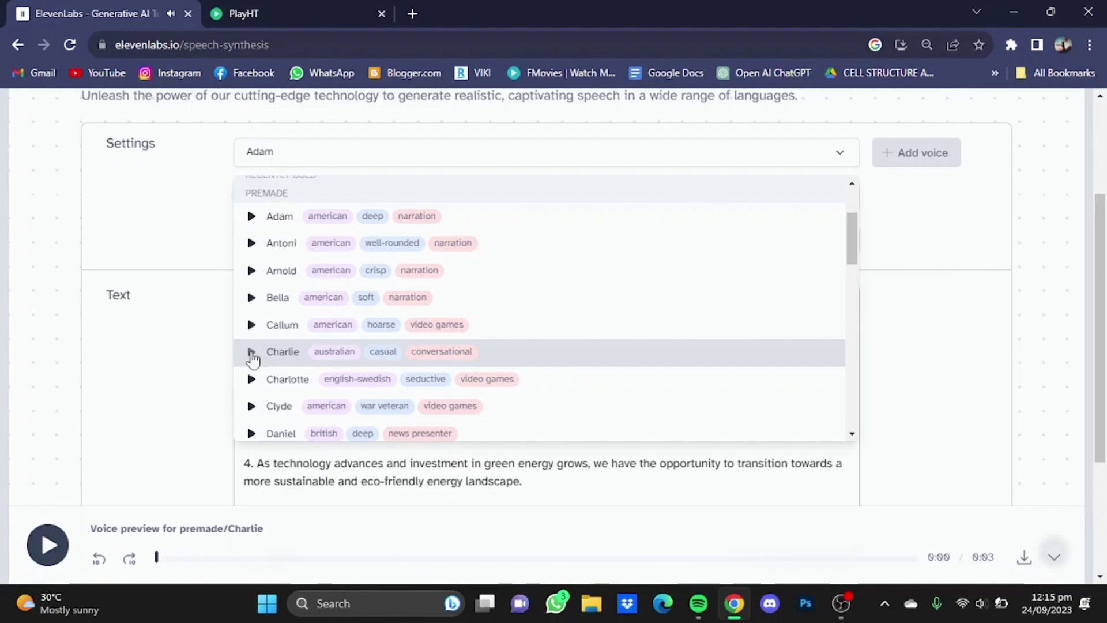
Close the voice list and briefly reveal the stability and clarity settings
click(186, 345)
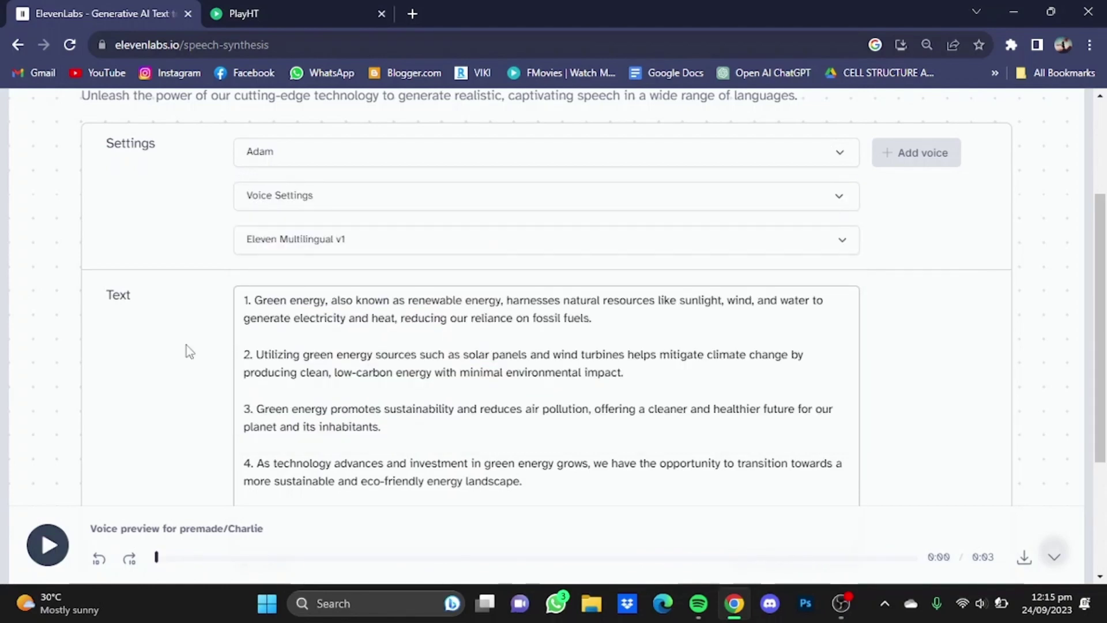
click(830, 203)
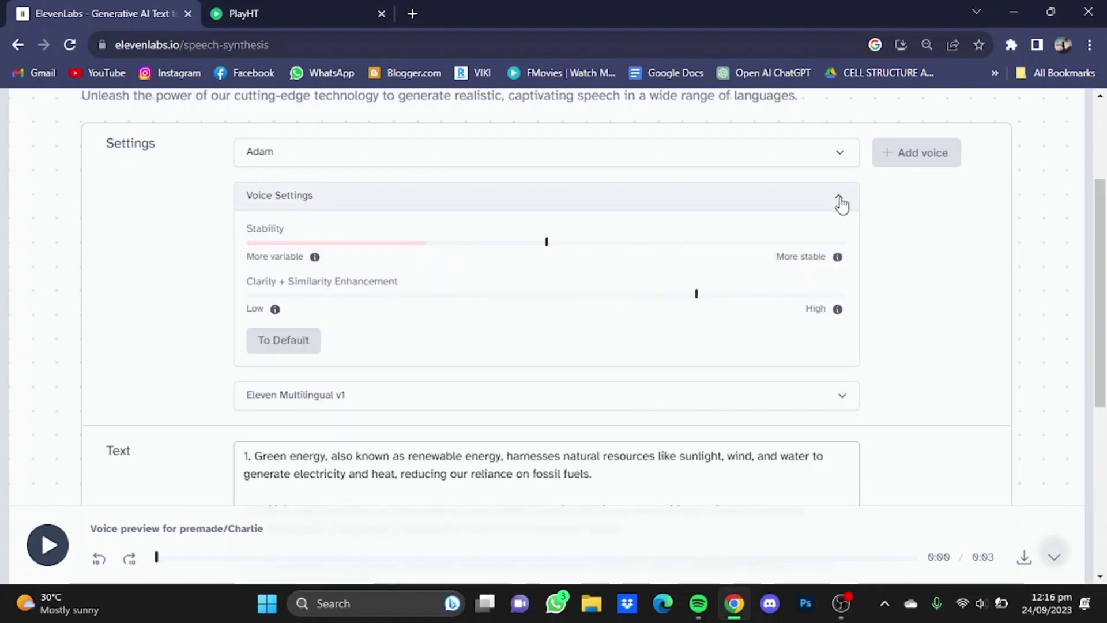
click(838, 196)
click(218, 13)
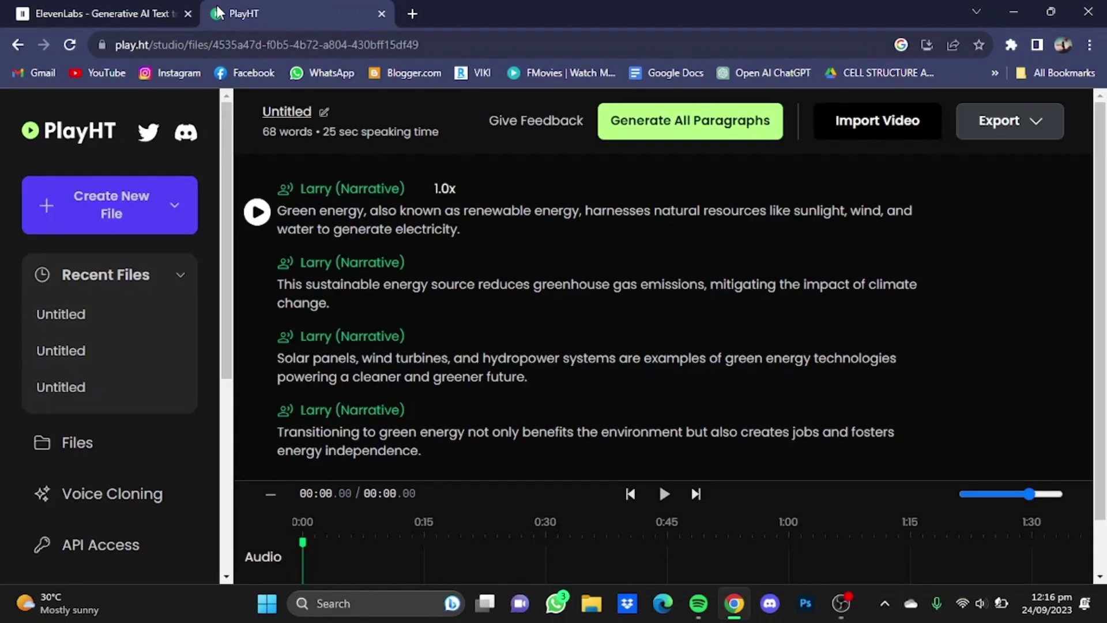